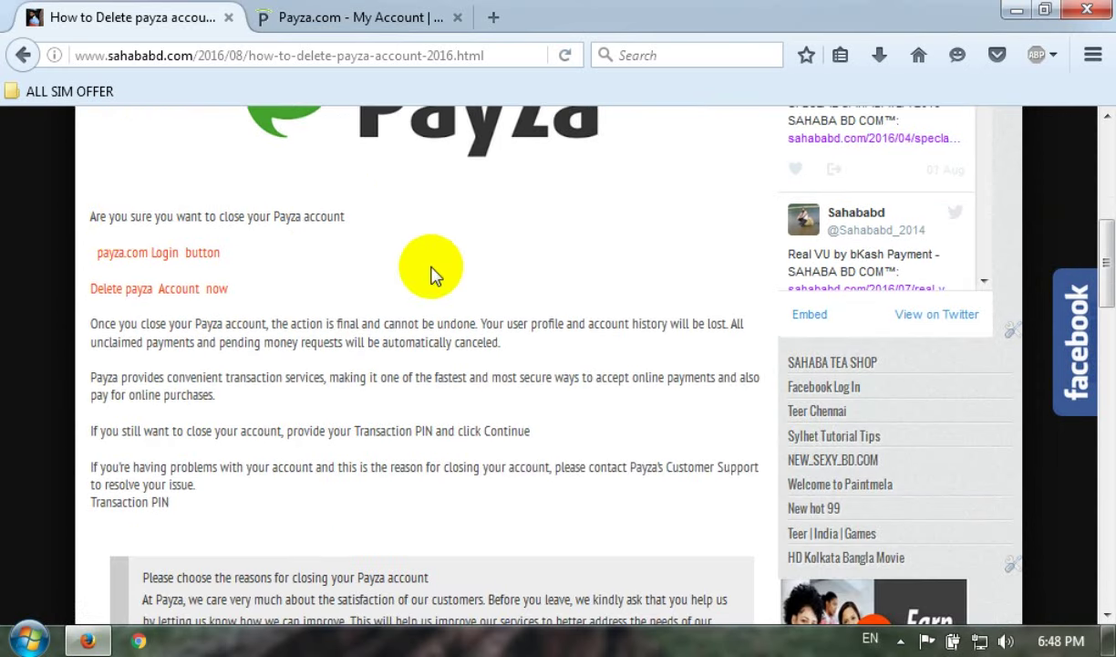
Read through the guide on deleting a Payza account, including its login, Transaction PIN and closing-reason sections
scroll(436, 278, "up", 2)
scroll(242, 283, "up", 4)
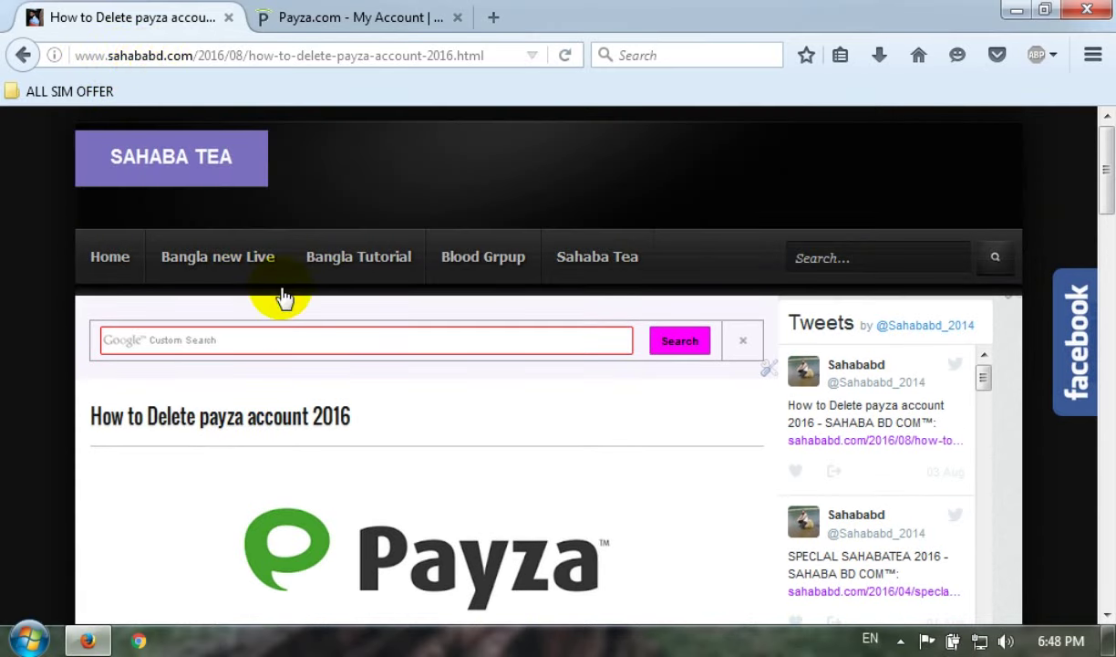
scroll(306, 392, "down", 5)
scroll(310, 401, "down", 10)
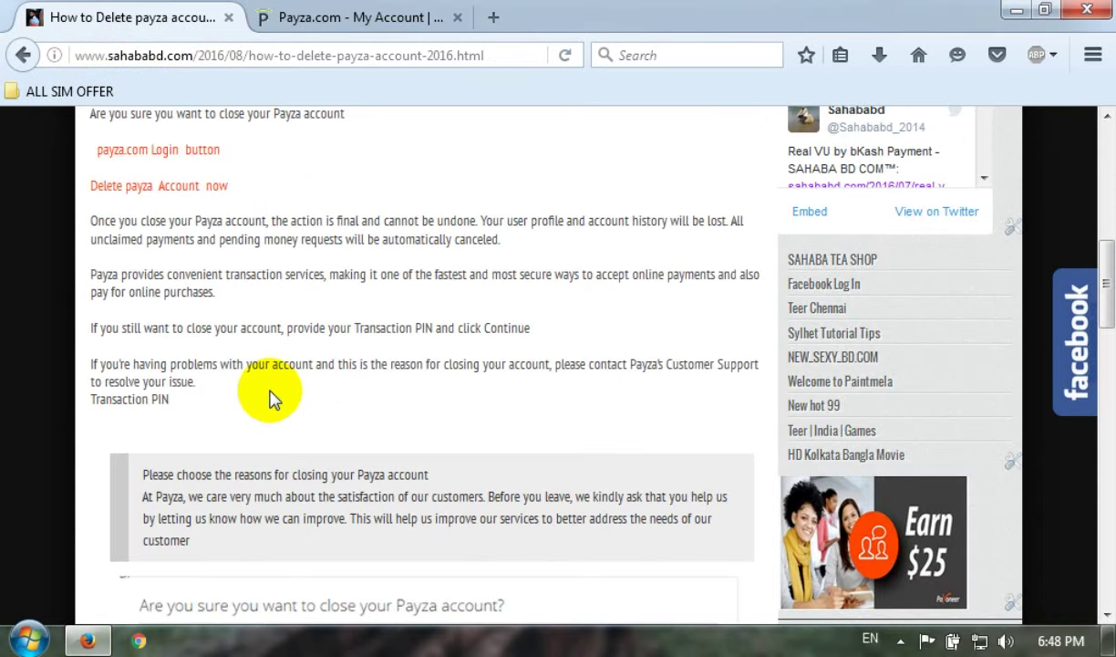
scroll(269, 398, "down", 3)
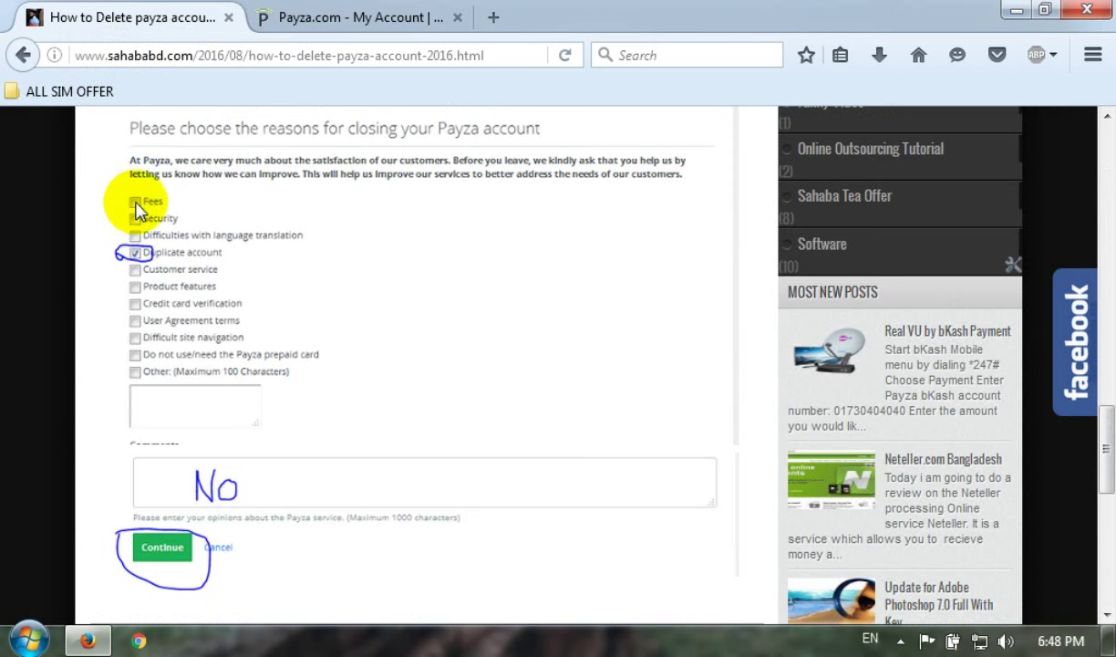
left_click_drag(128, 264, 125, 249)
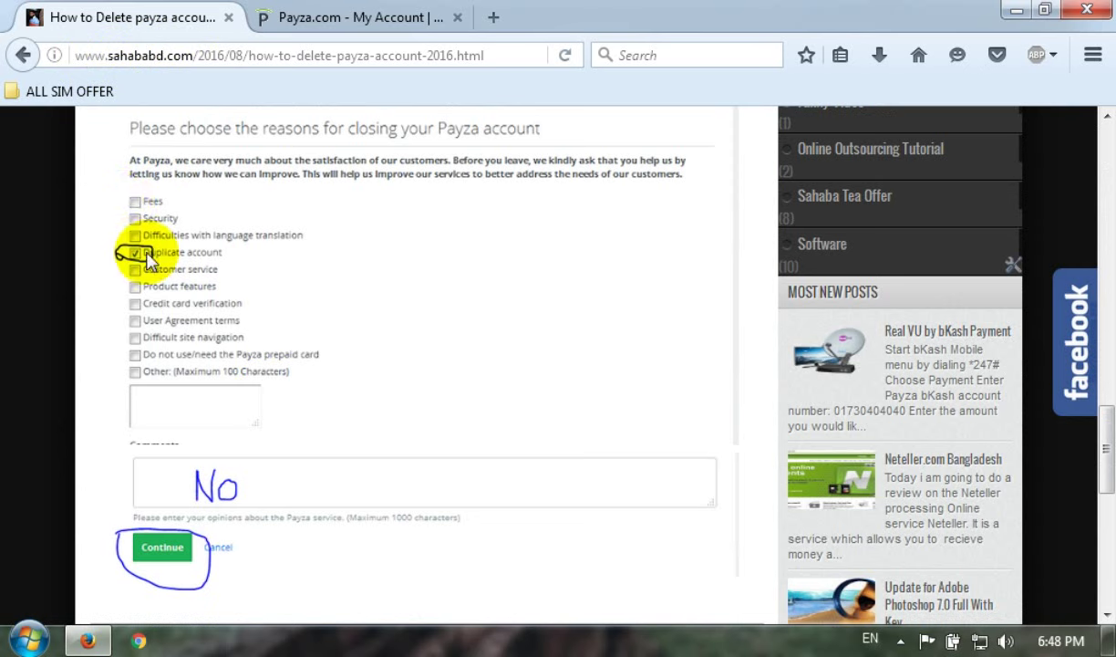
scroll(187, 423, "down", 8)
scroll(193, 431, "down", 2)
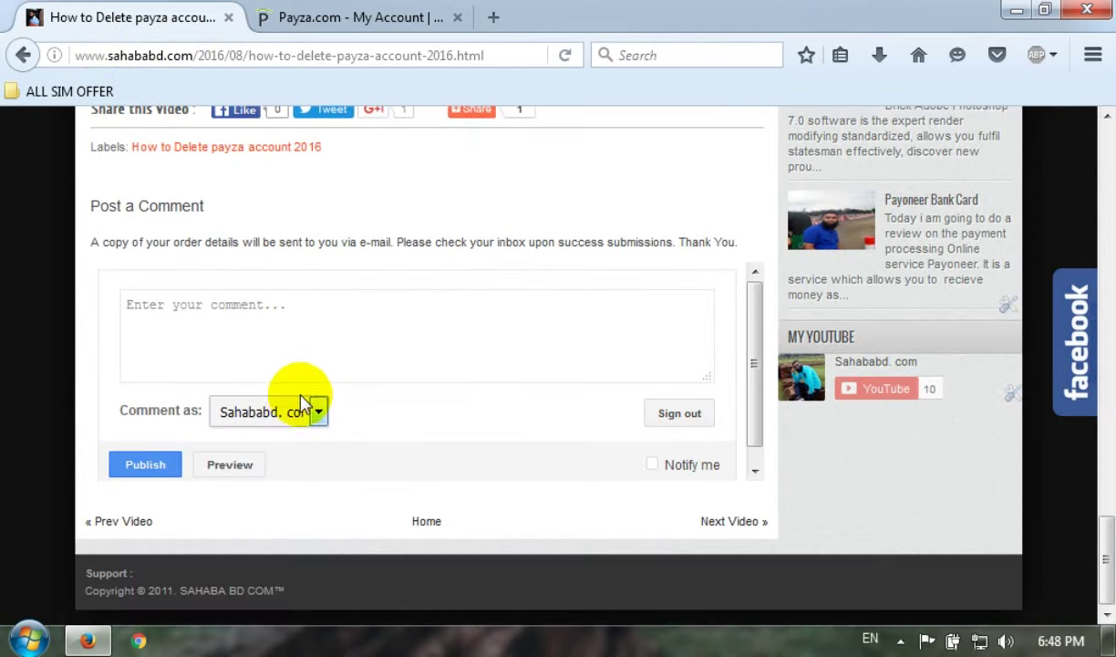
scroll(388, 324, "up", 15)
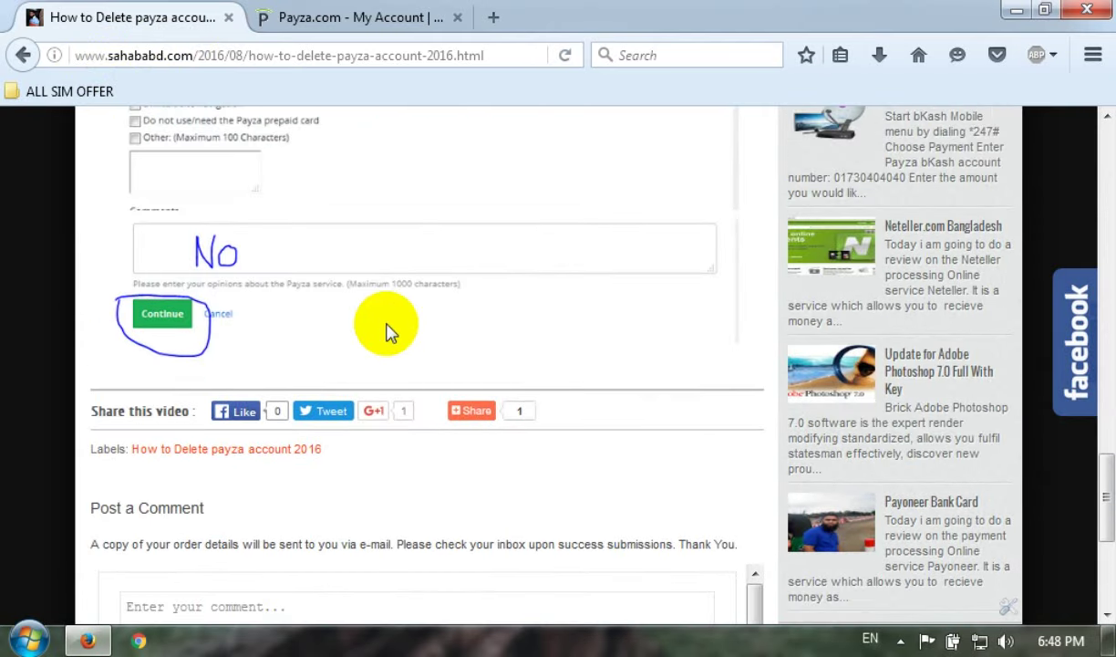
scroll(394, 330, "up", 10)
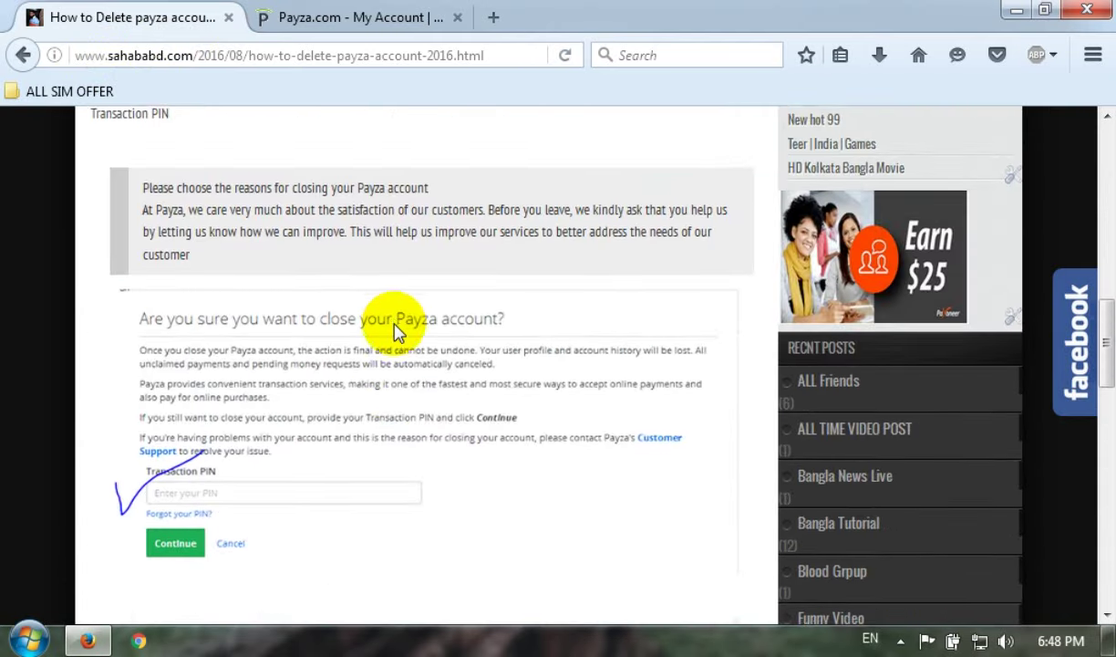
scroll(394, 330, "up", 4)
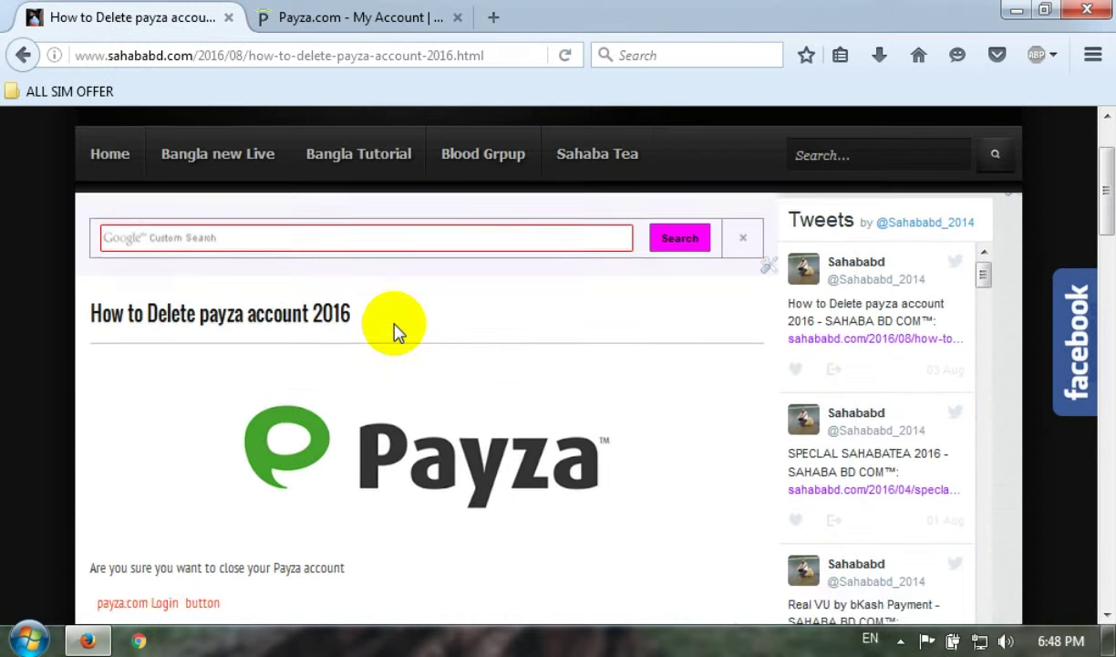
scroll(182, 479, "down", 2)
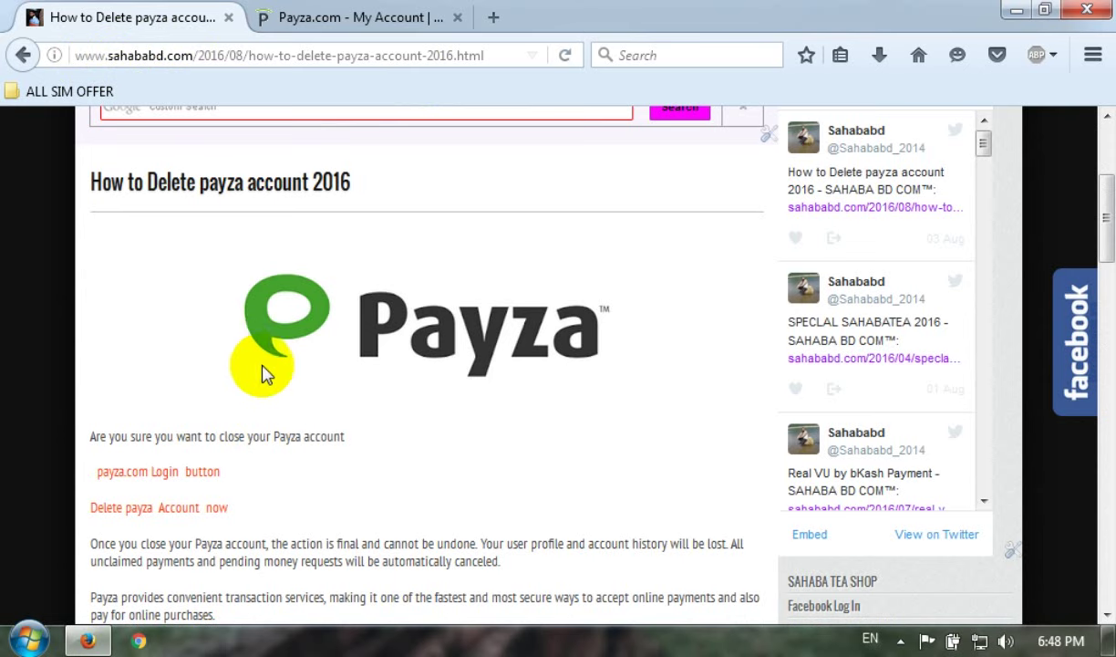
Go to the Payza login page, dismiss the Windows color scheme prompt and enter the account password
left_click(387, 19)
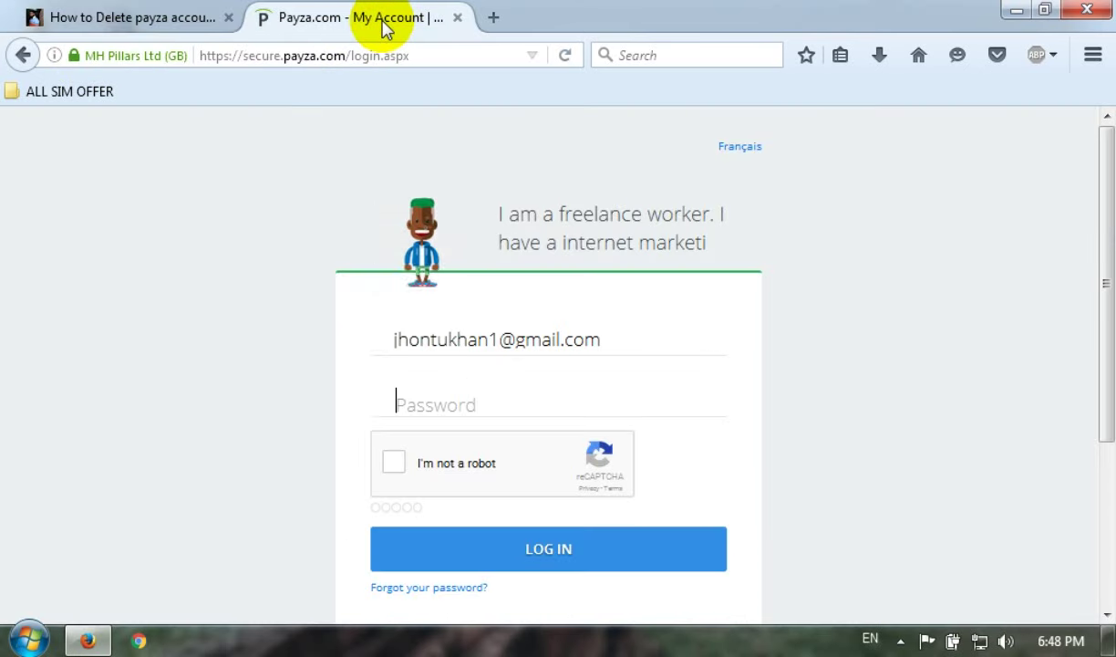
left_click(481, 405)
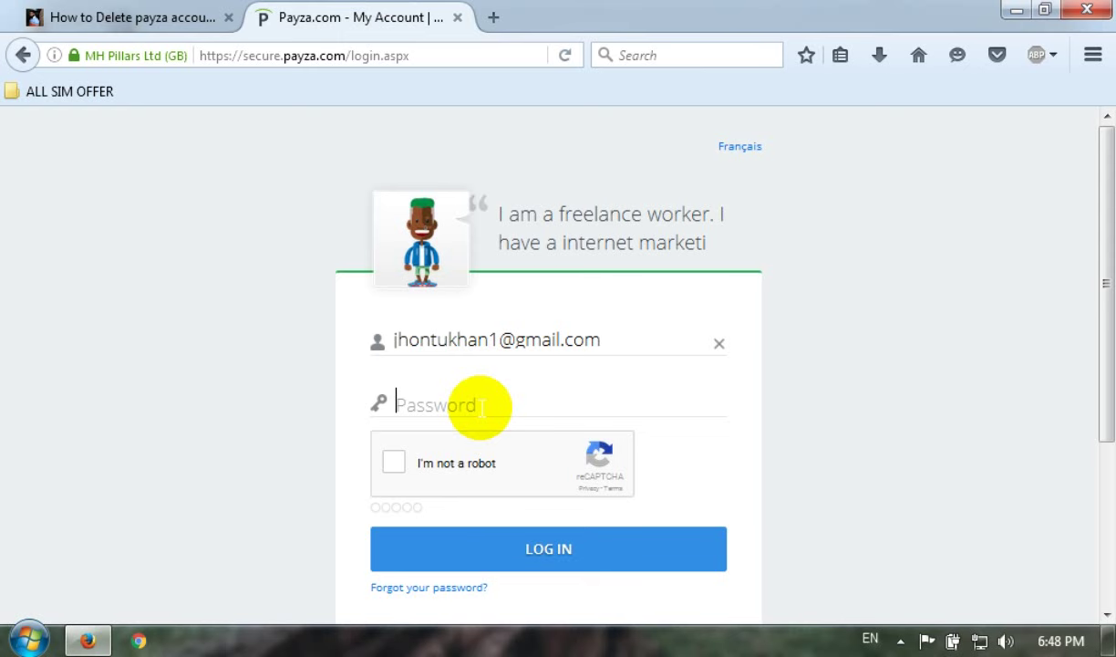
type("•")
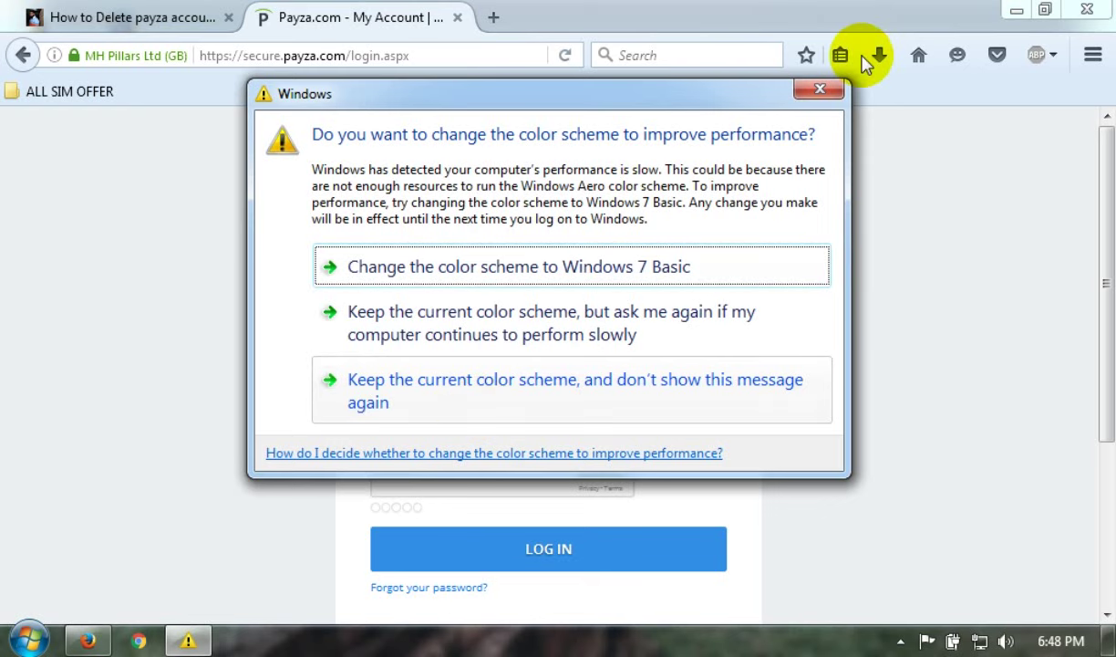
left_click(819, 89)
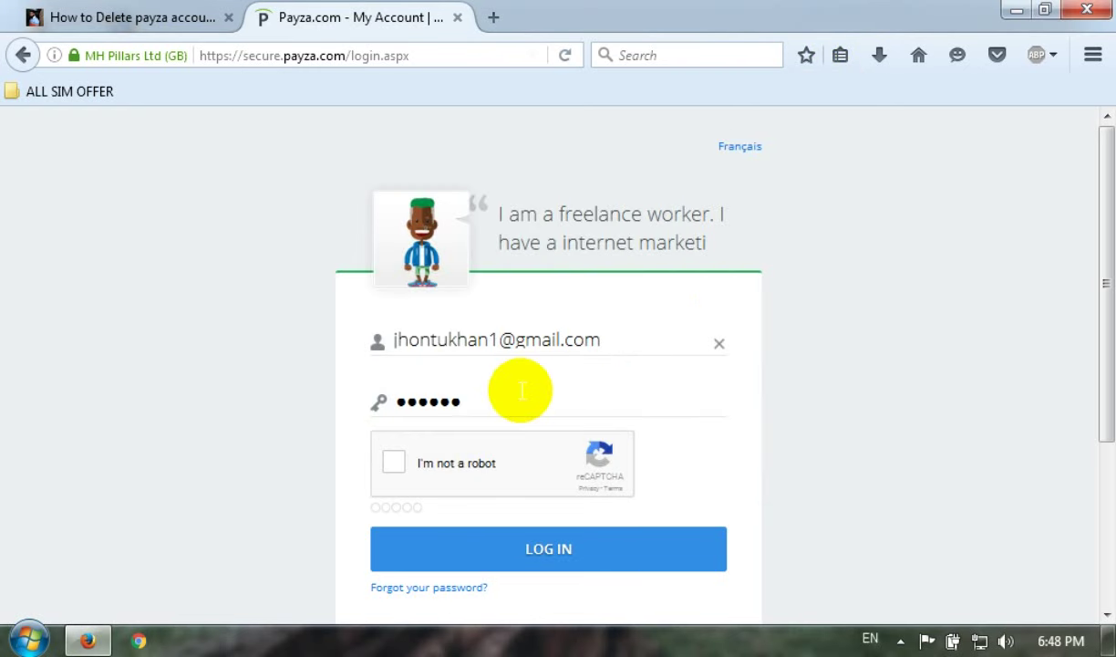
key("BackSpace")
key("BackSpace")
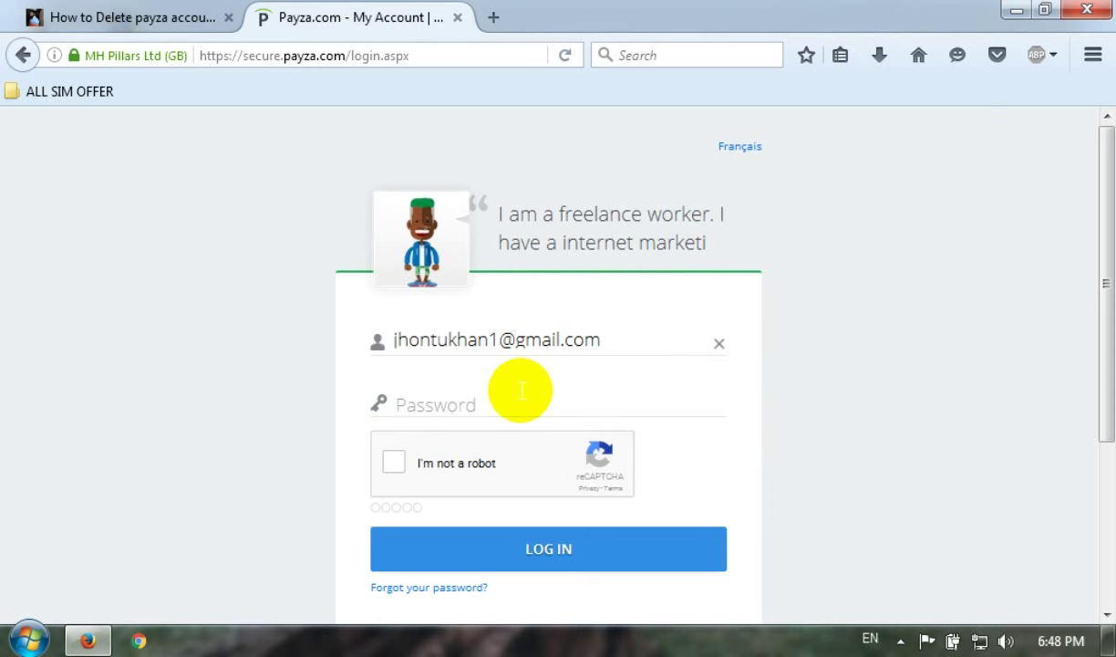
type("a")
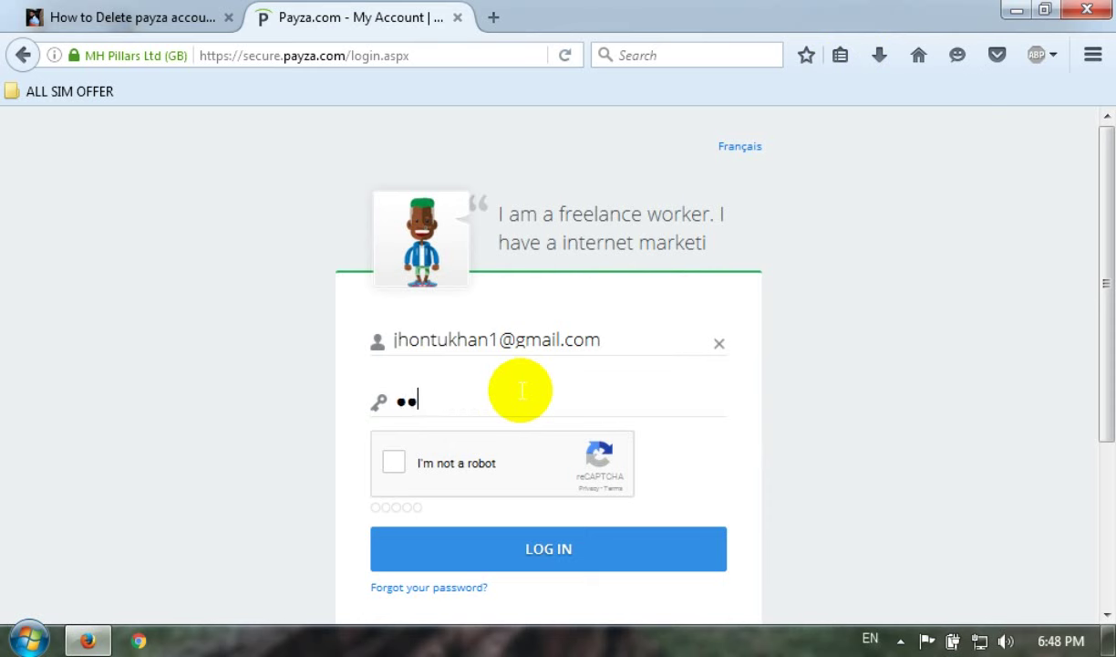
key("BackSpace")
key("BackSpace")
type("a")
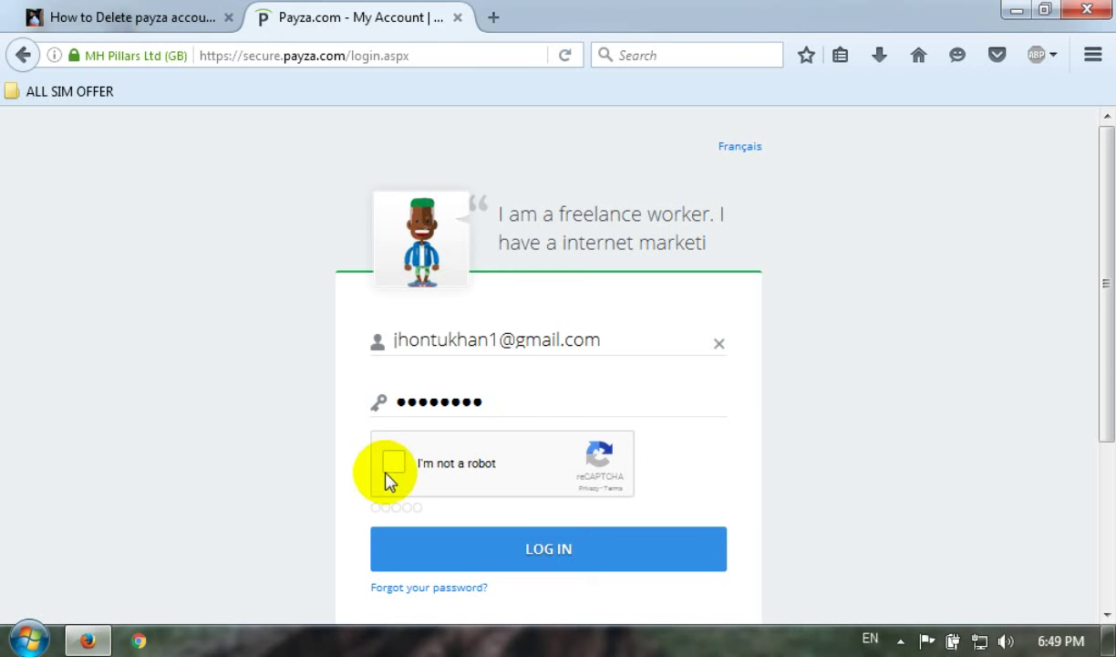
Complete the "I'm not a robot" check and log in to the Payza account
left_click(391, 473)
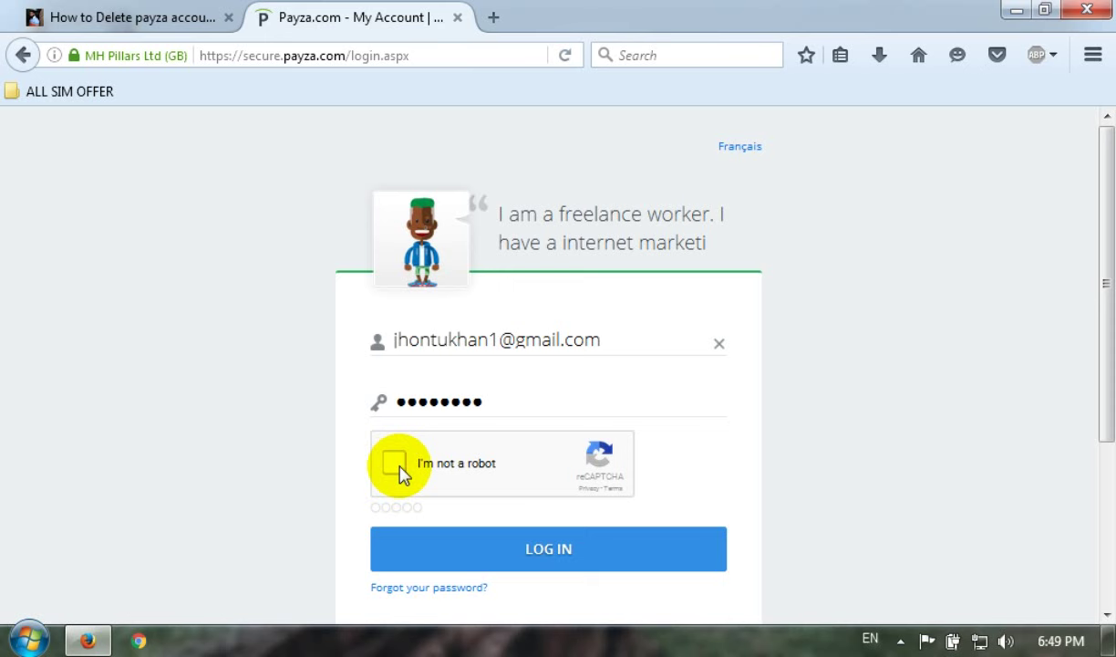
left_click(399, 466)
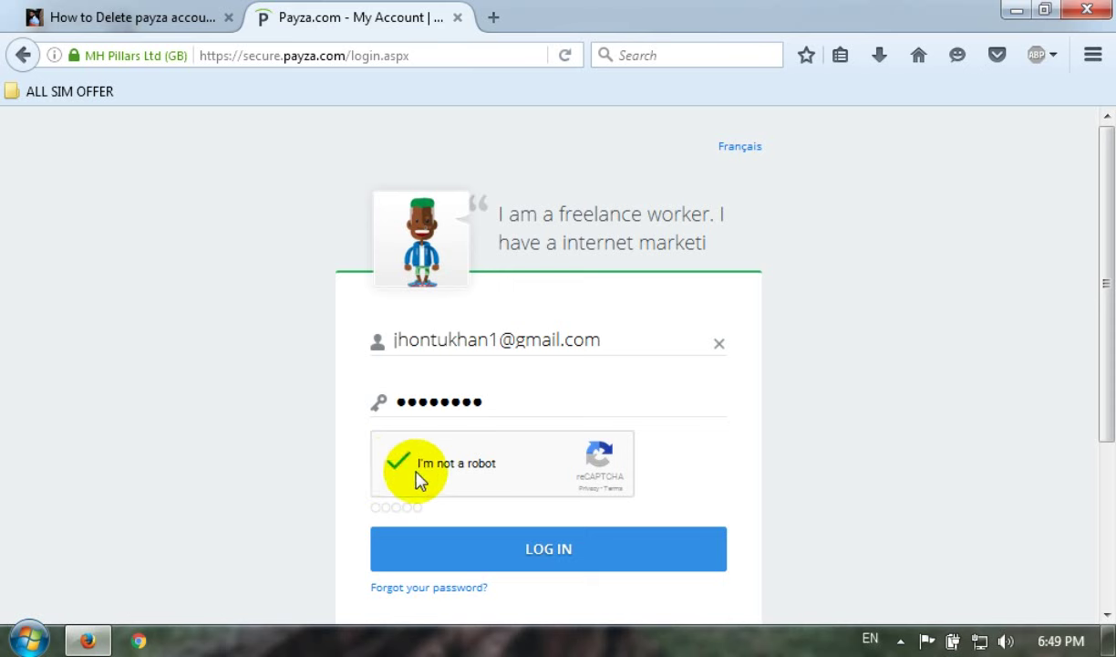
left_click(558, 567)
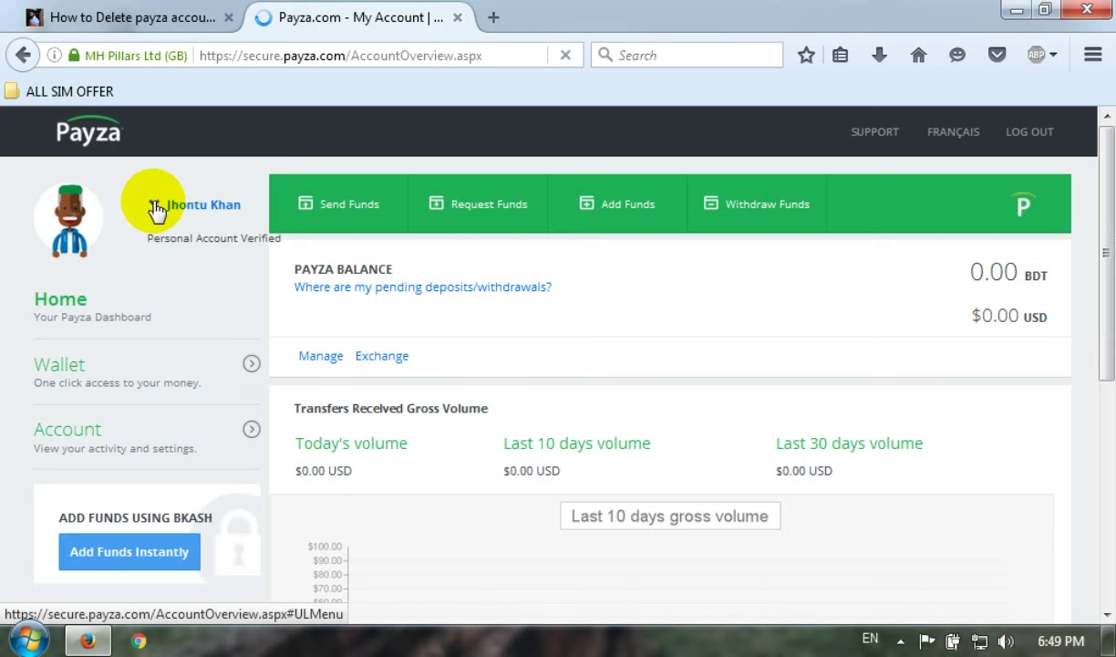
Return to the account deletion guide, dismiss the Windows color scheme prompt and review the Transaction PIN and closing-reason sections
left_click(156, 209)
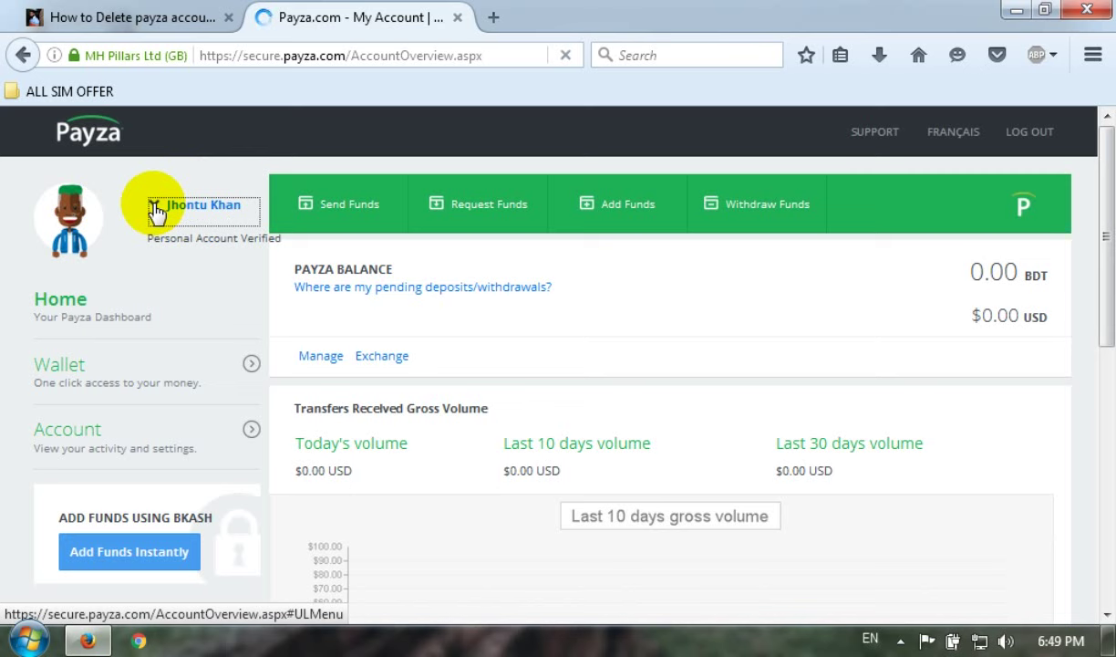
left_click(119, 17)
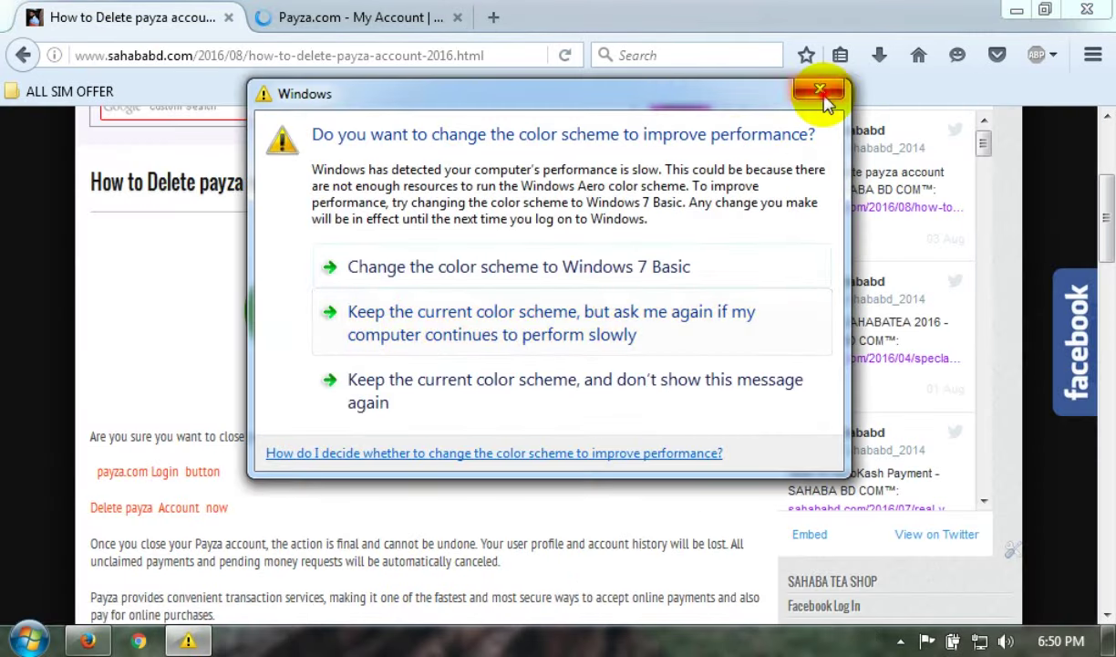
left_click(820, 91)
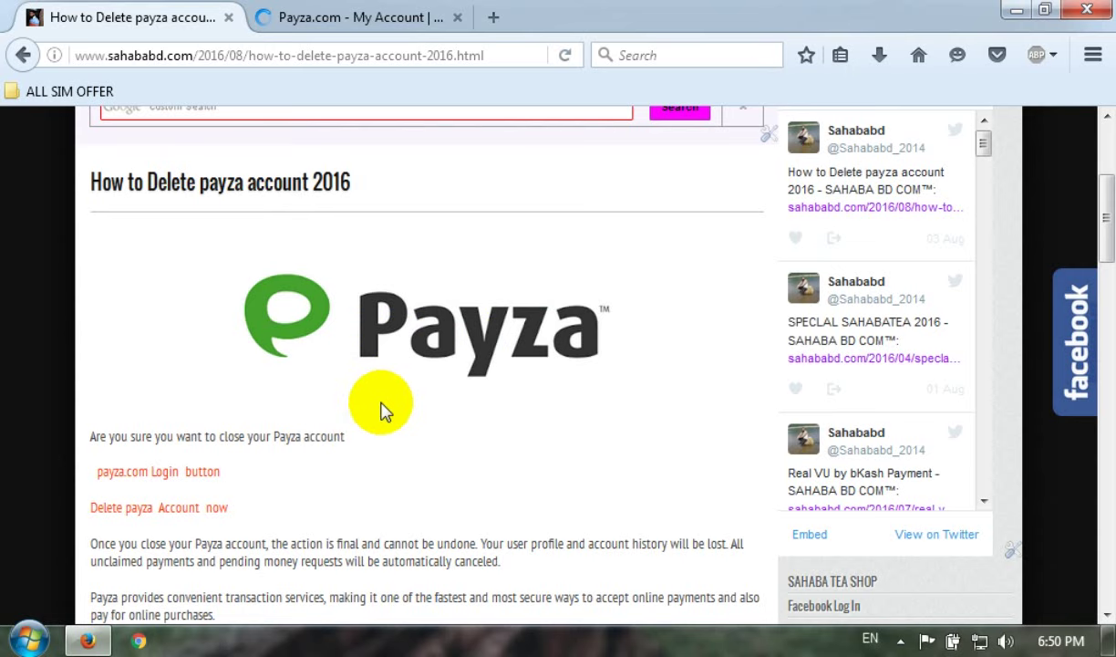
scroll(376, 340, "down", 5)
scroll(377, 339, "down", 5)
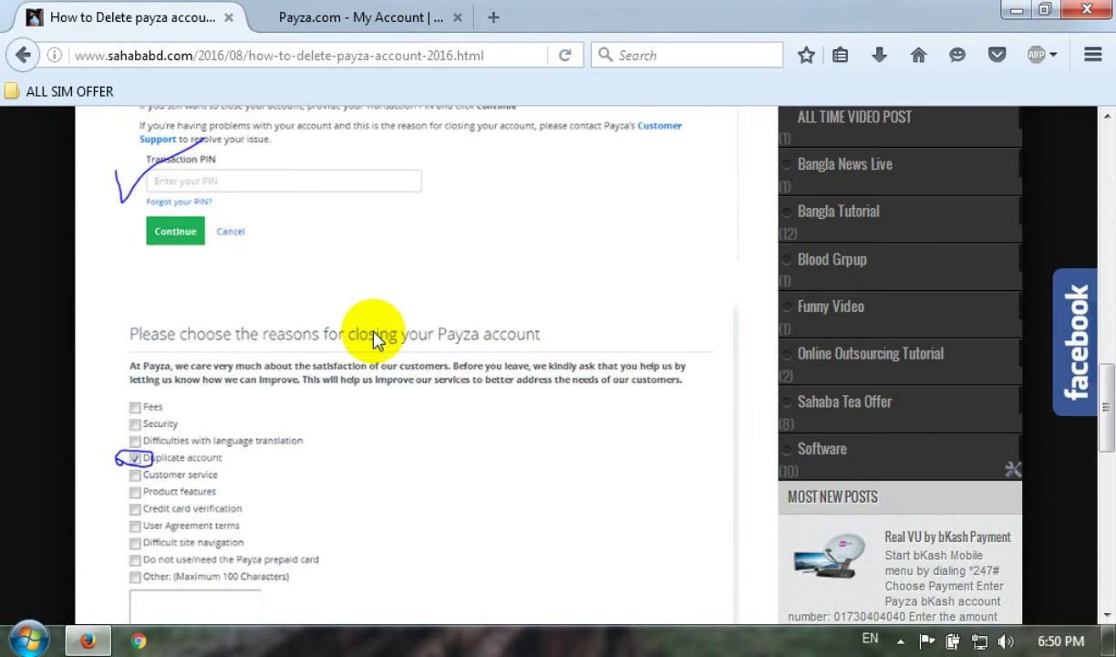
Open the Close Account page from the account holder's profile options in Payza
left_click(339, 15)
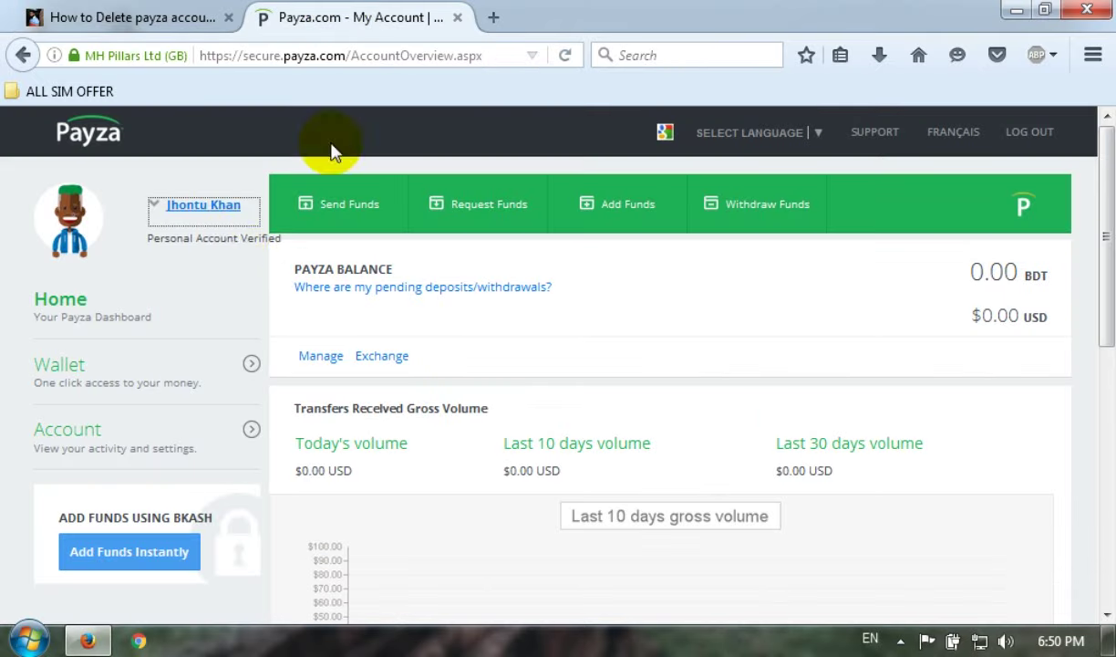
left_click(157, 210)
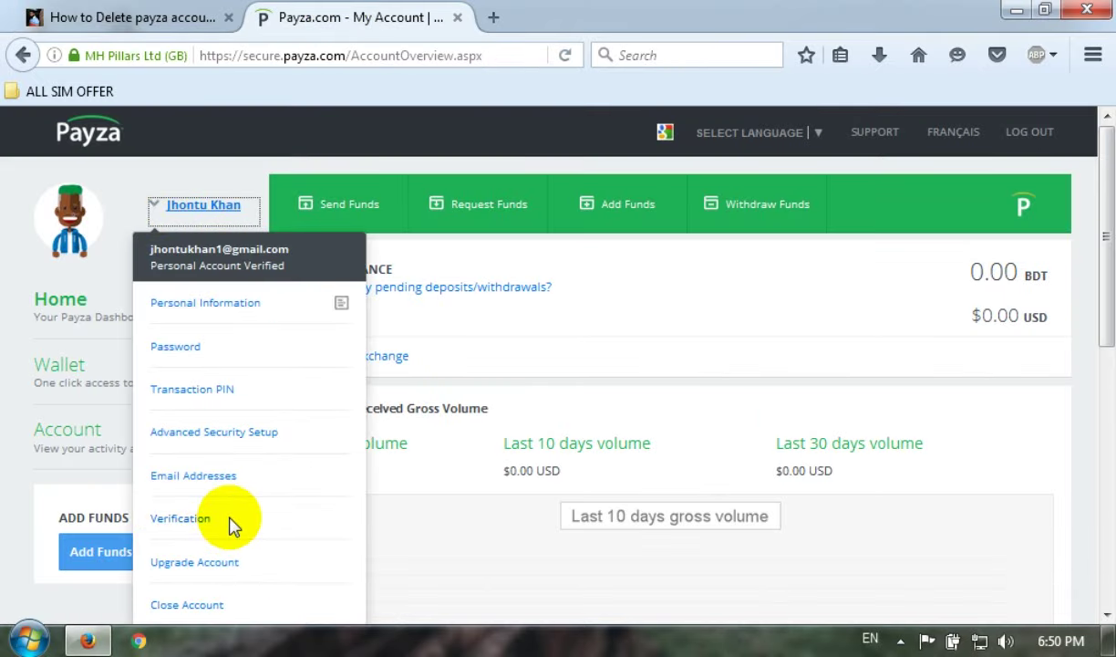
scroll(224, 511, "down", 3)
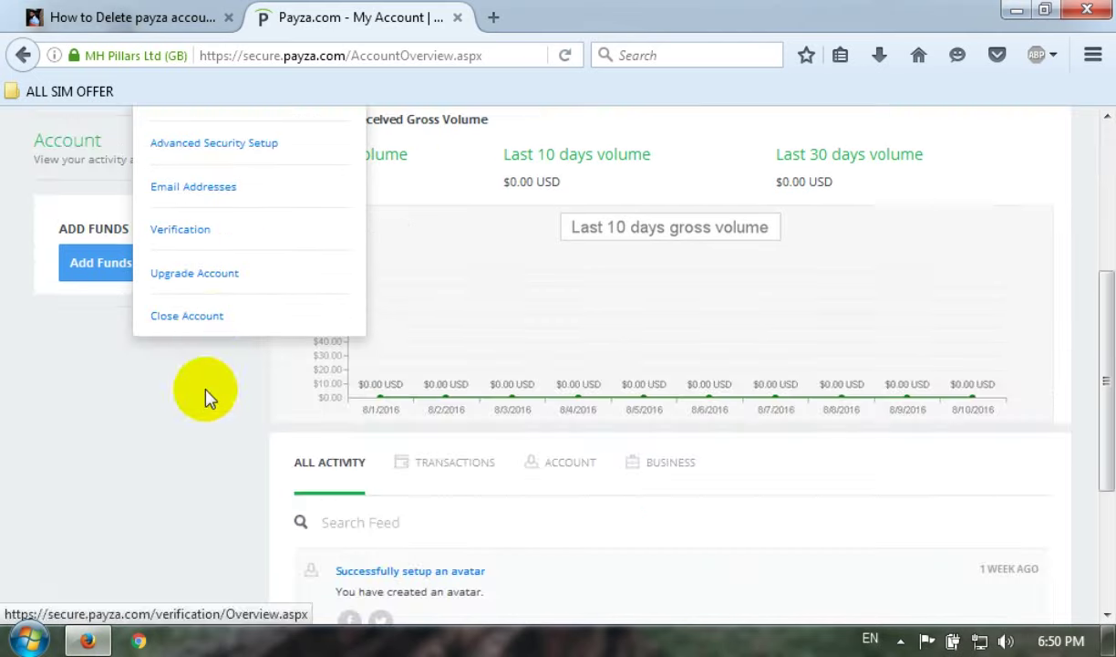
left_click(185, 318)
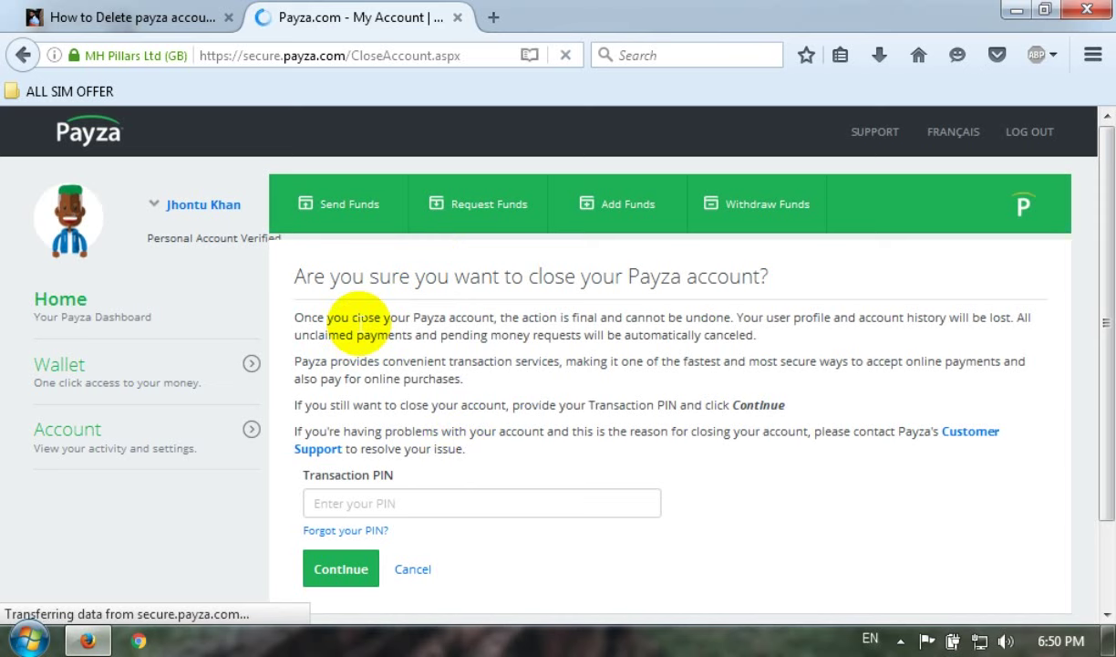
Enter the Transaction PIN to authorize closing the account and continue to the closing reasons
left_click(429, 508)
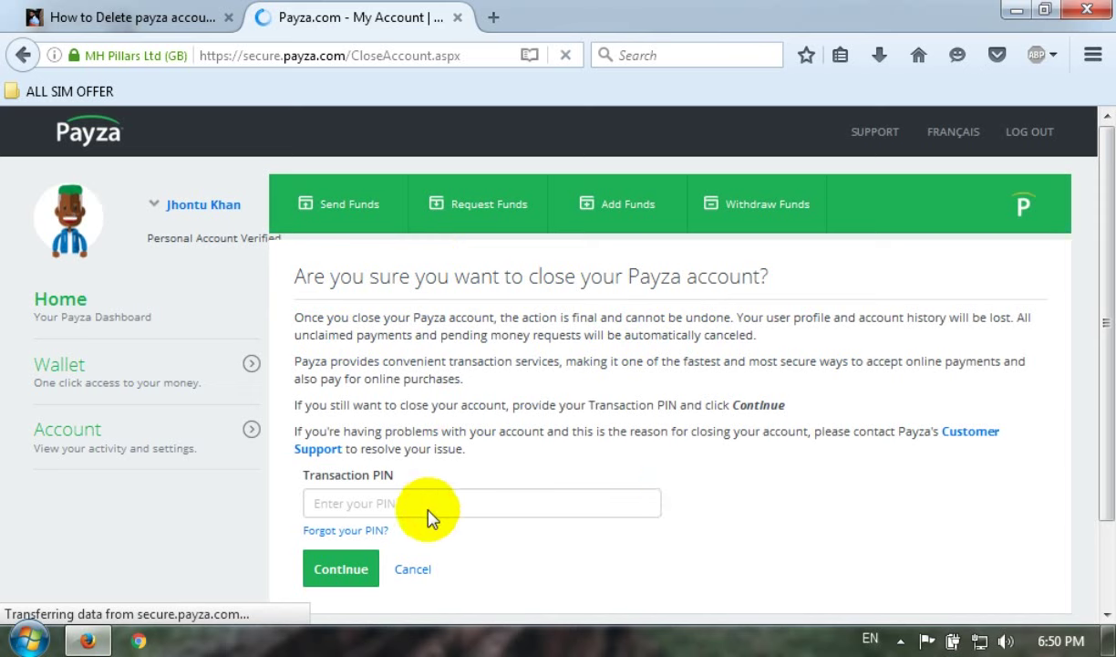
left_click(398, 503)
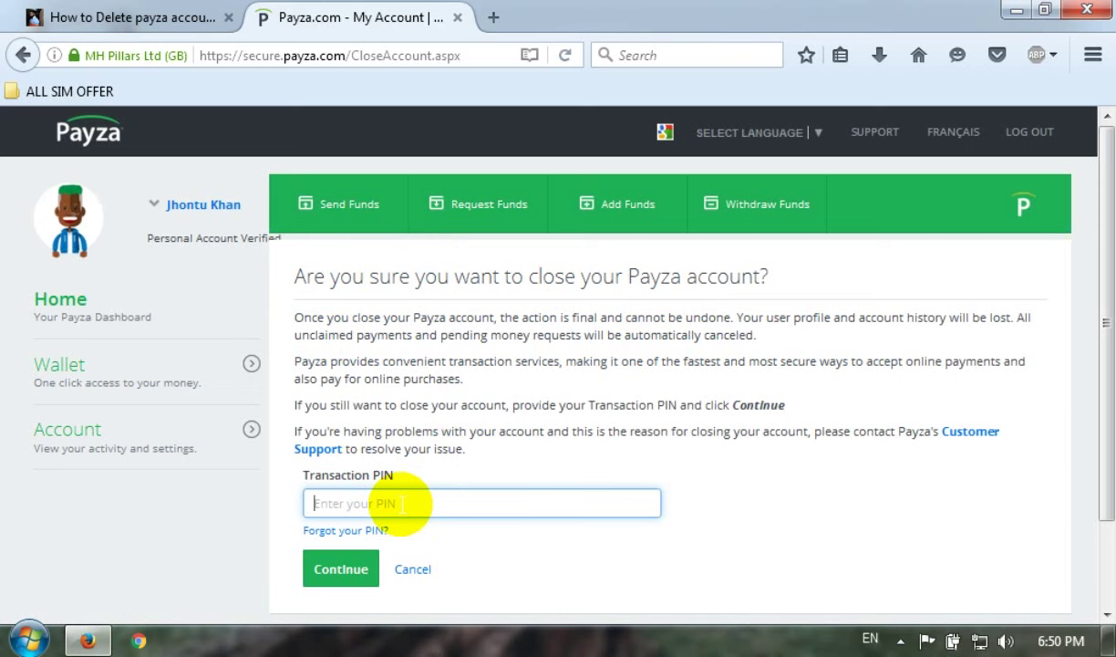
type("1")
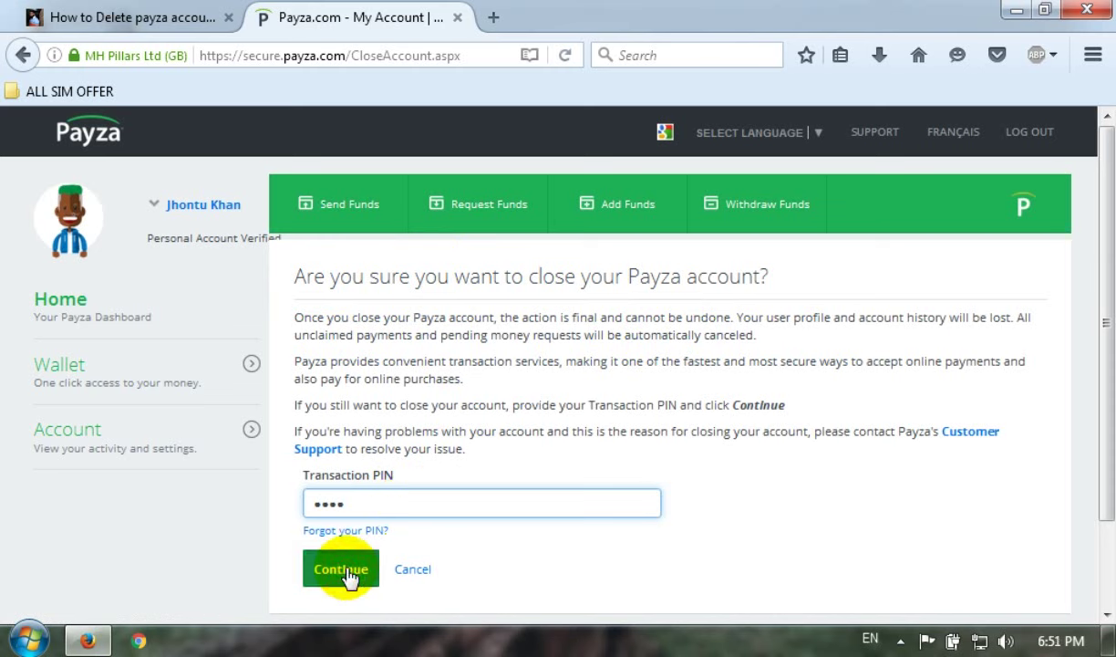
left_click(345, 573)
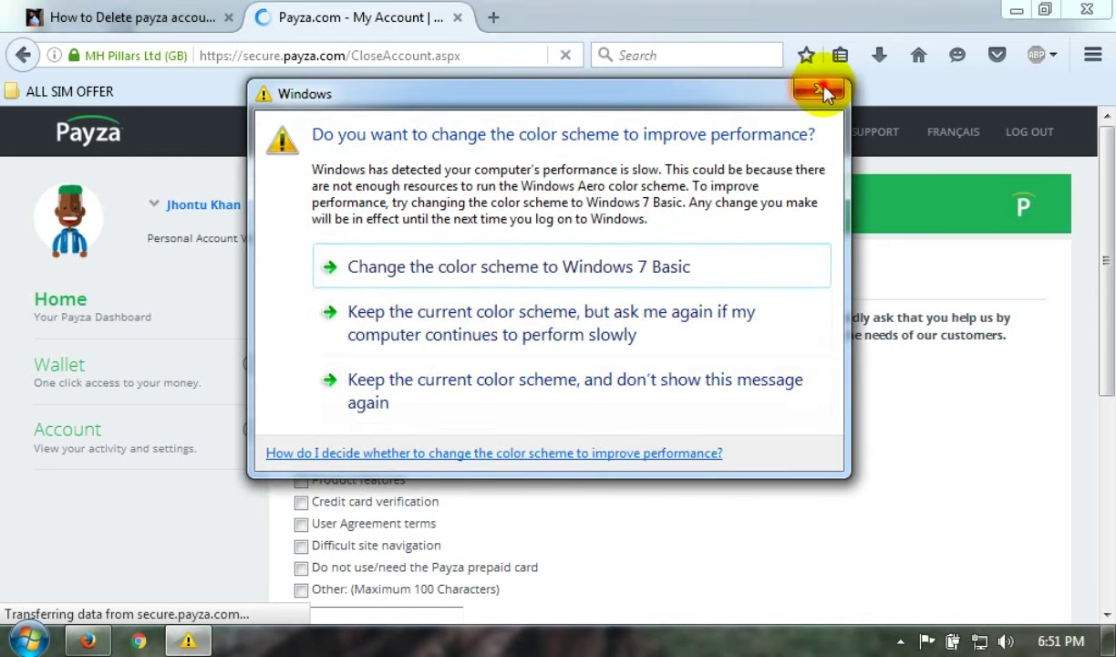
Dismiss the Windows color scheme prompt and select Duplicate account as the reason for closing the Payza account
left_click(830, 86)
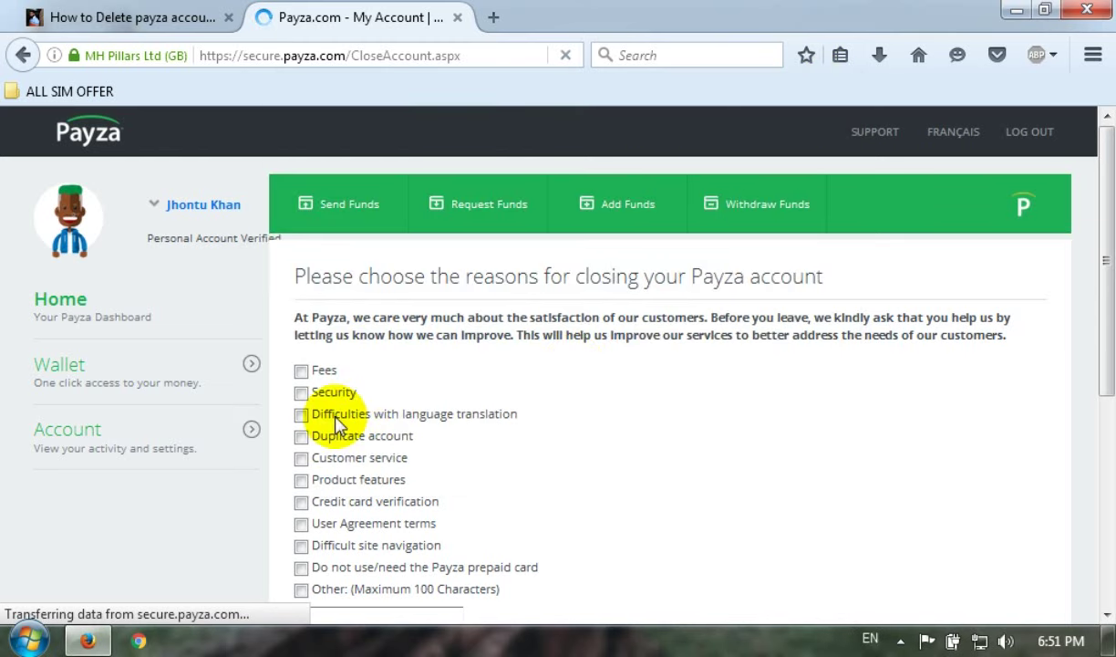
left_click(306, 437)
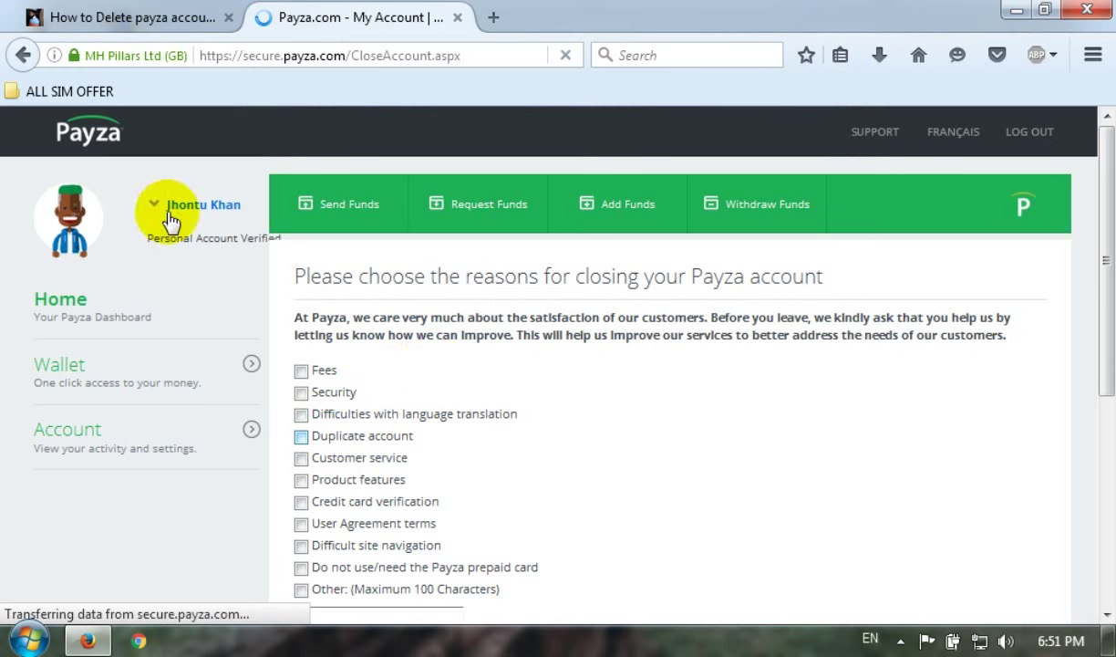
scroll(223, 228, "down", 4)
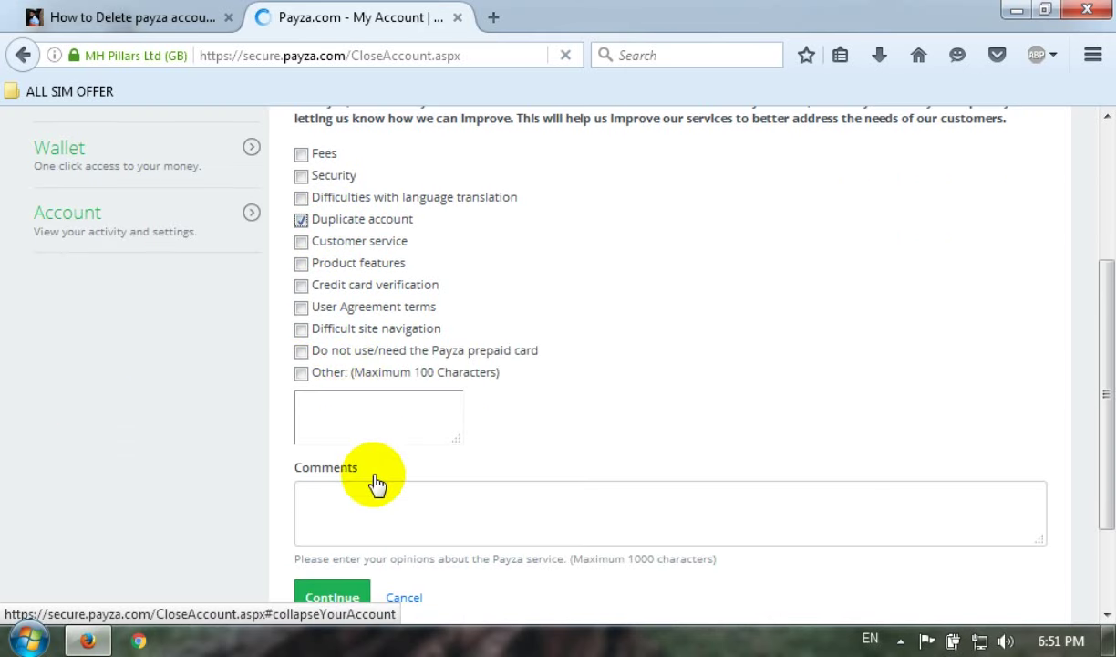
scroll(370, 488, "down", 3)
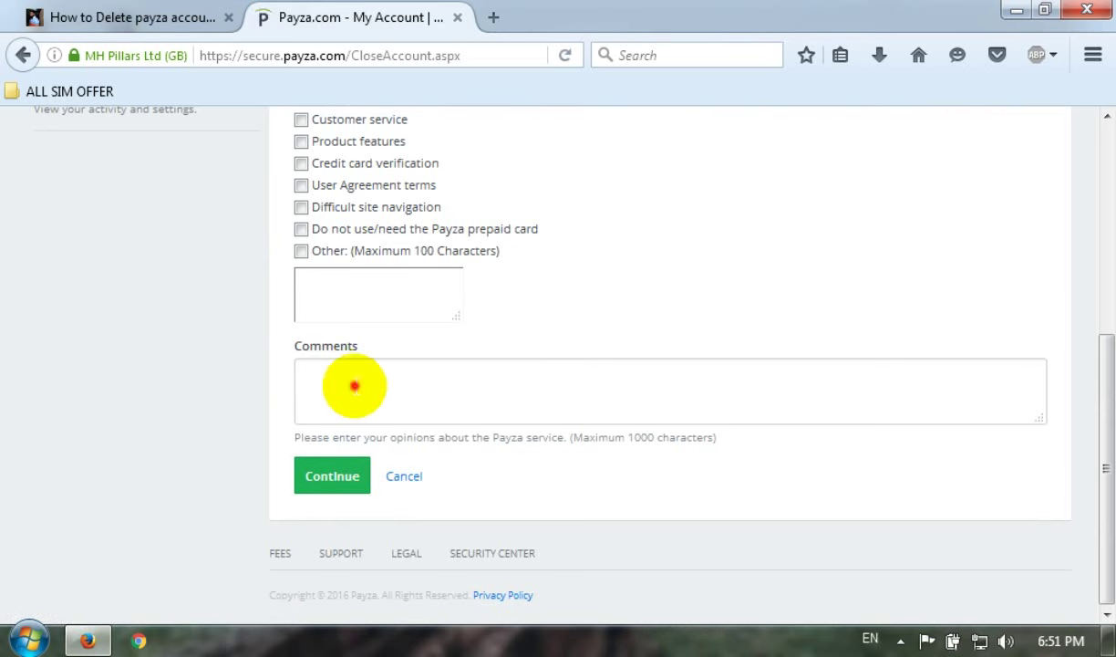
Submit the closing reason with the comments left empty and confirm closing the Payza account
left_click(355, 385)
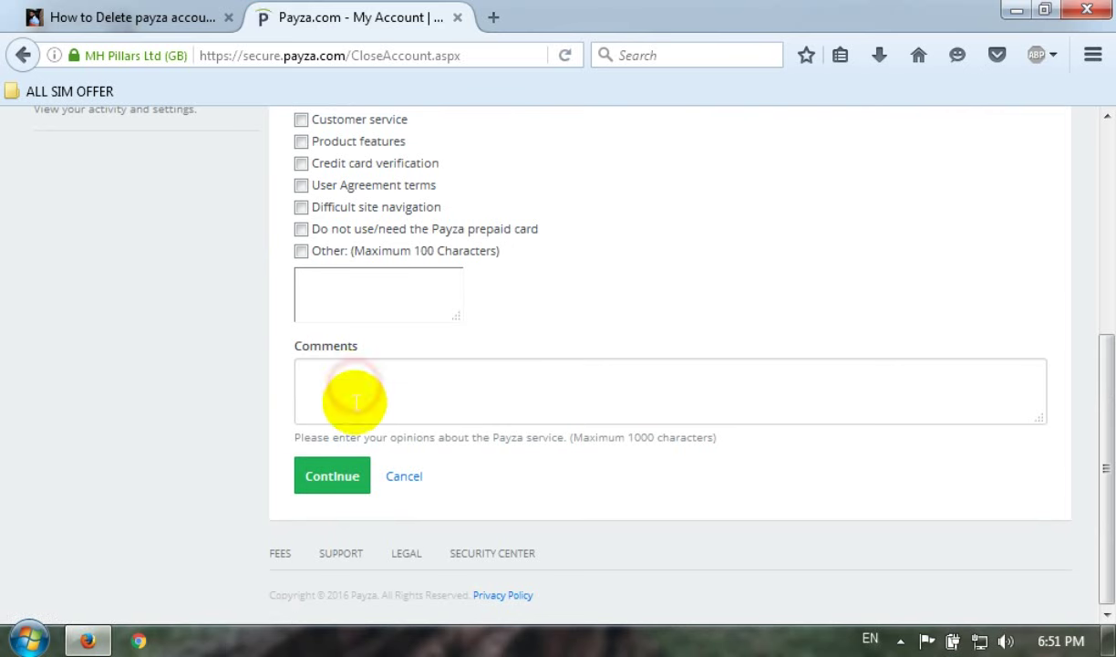
left_click(334, 480)
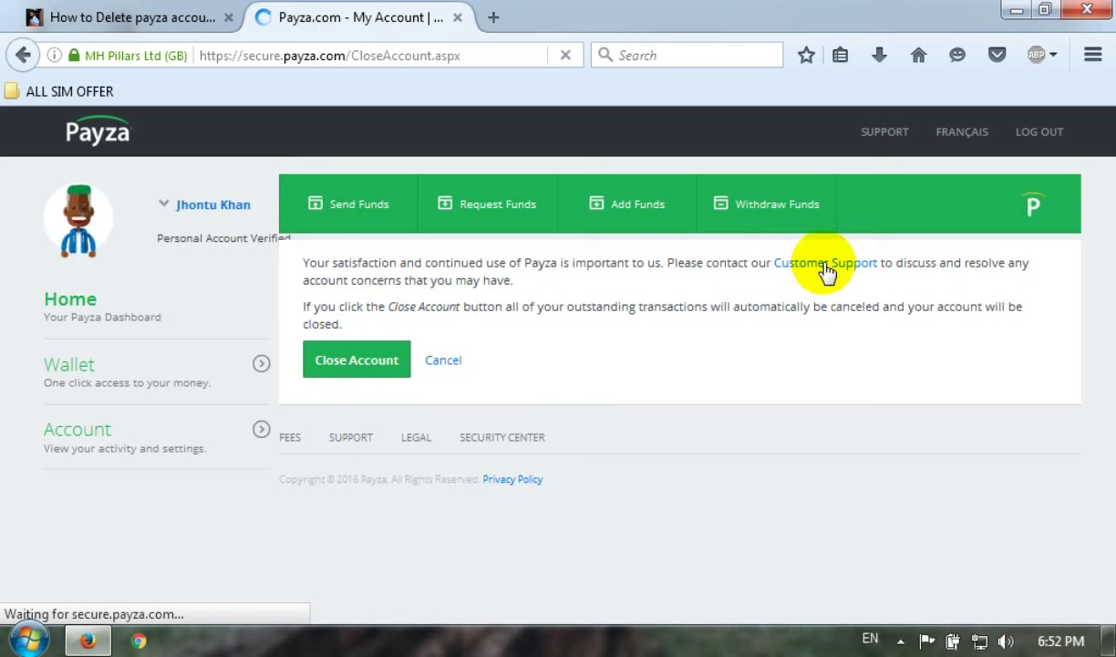
left_click(352, 369)
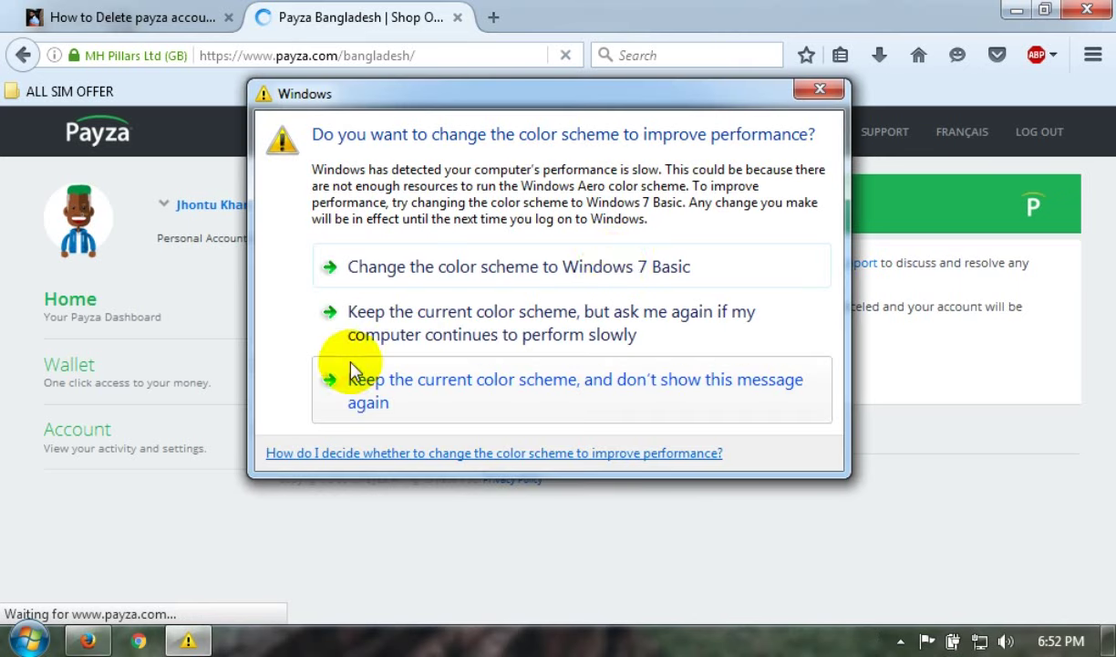
left_click(820, 92)
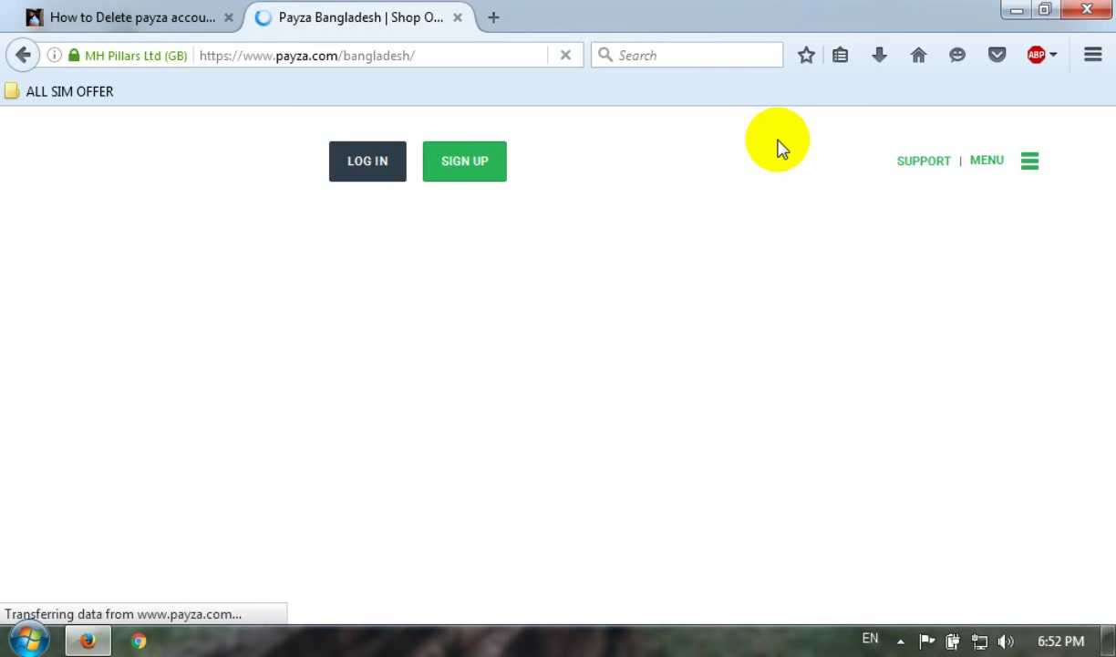
key("ctrl+alt+a")
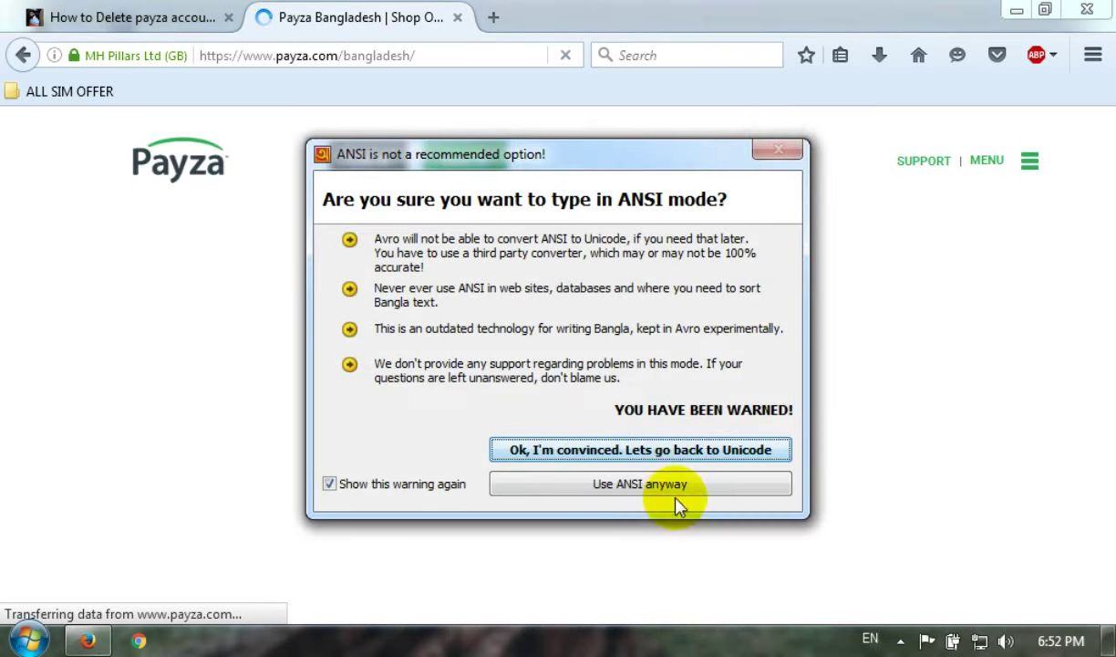
left_click(674, 485)
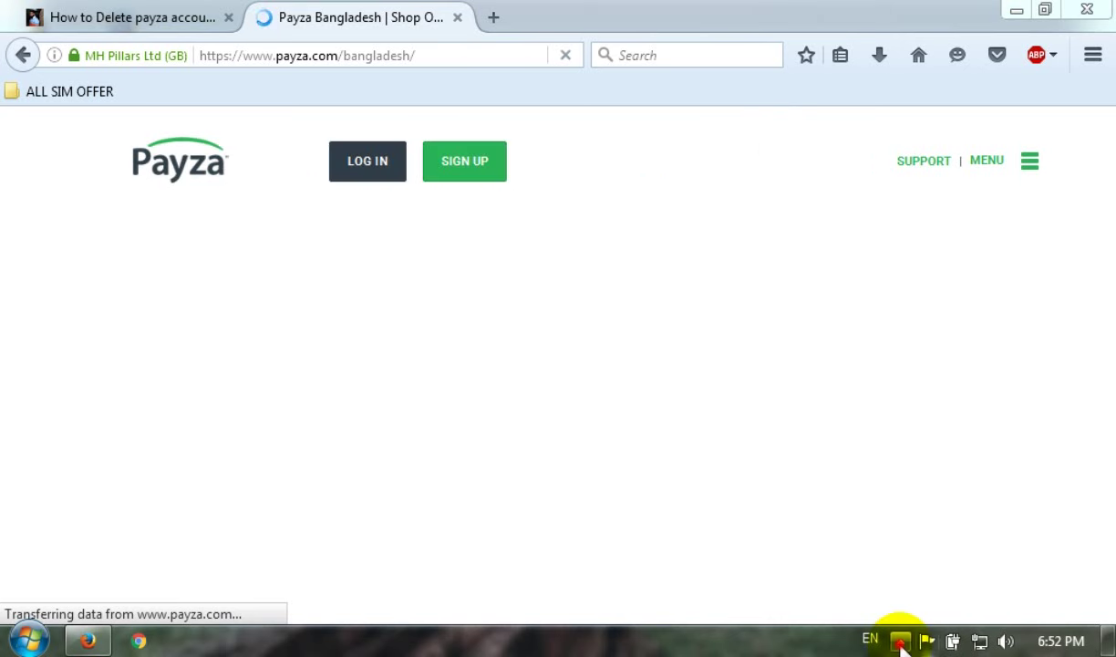